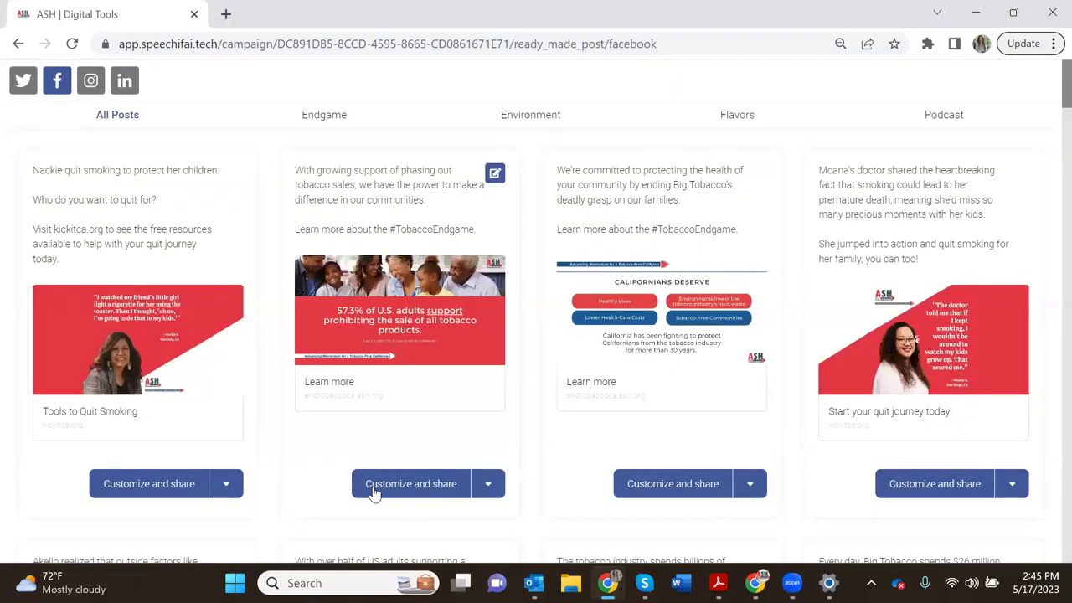
Browse the ready-made Facebook posts, viewing the Endgame, Environment, Flavors and Podcast categories and returning to All Posts.
{"action": "scroll", "coordinate": [282, 373], "scroll_direction": "down", "scroll_amount": 6}
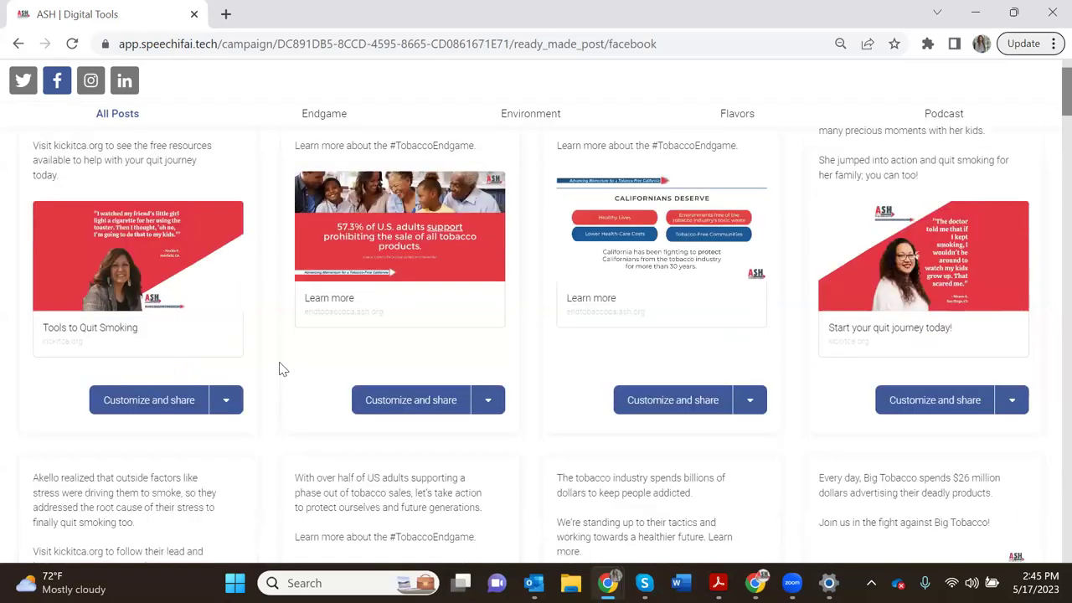
{"action": "scroll", "coordinate": [282, 369], "scroll_direction": "down", "scroll_amount": 10}
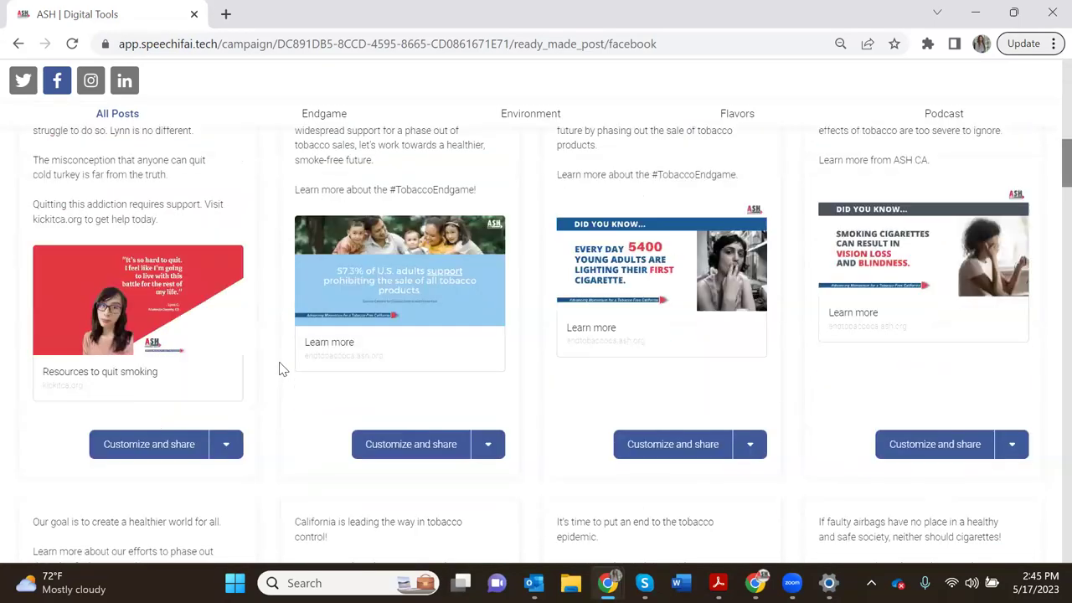
{"action": "scroll", "coordinate": [282, 369], "scroll_direction": "down", "scroll_amount": 10}
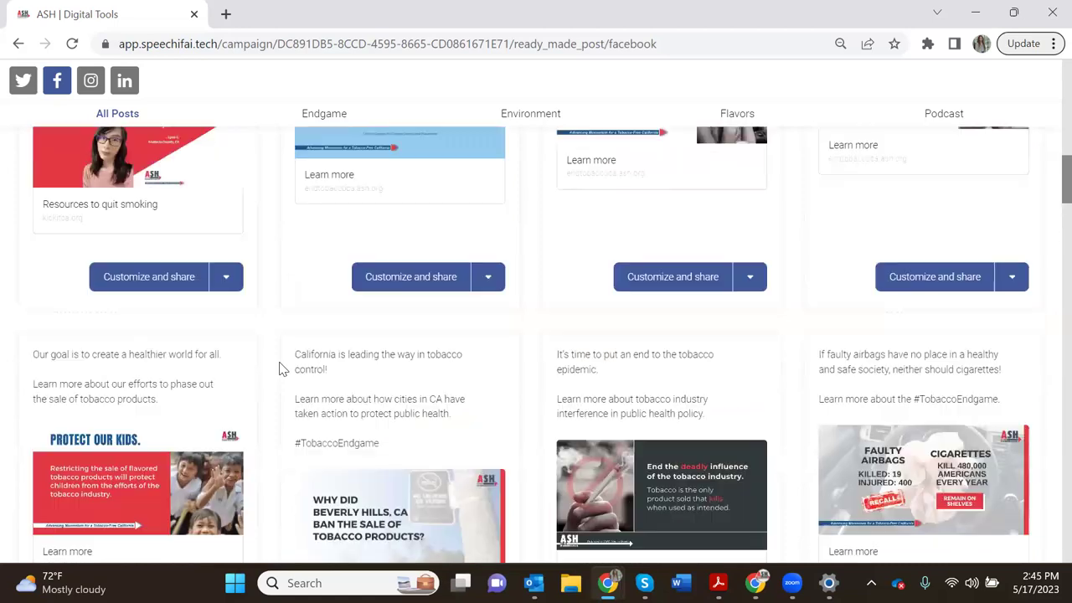
{"action": "scroll", "coordinate": [277, 372], "scroll_direction": "up", "scroll_amount": 10}
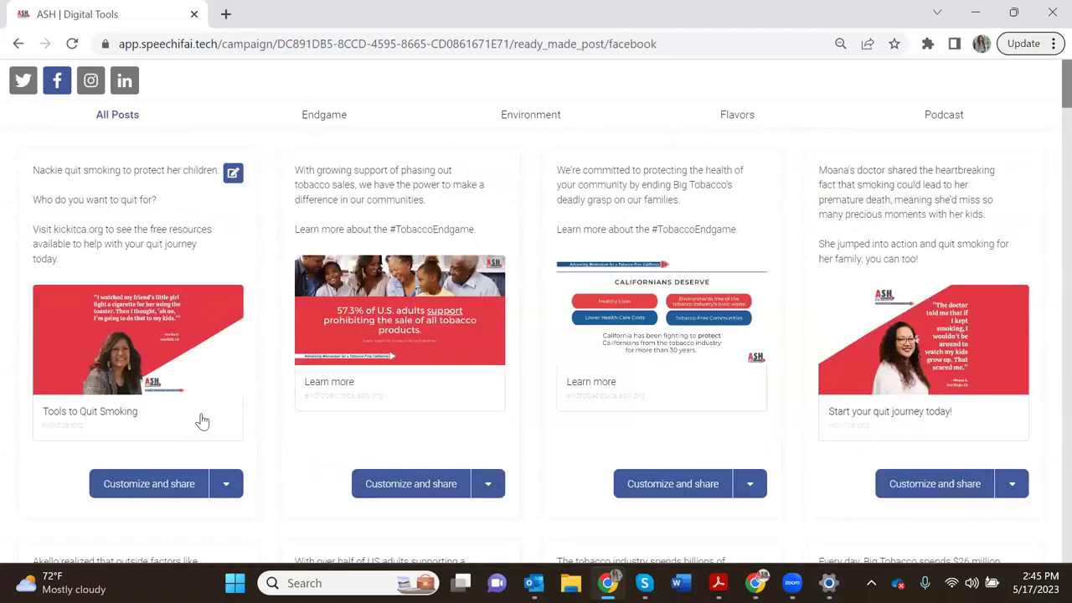
{"action": "left_click", "coordinate": [345, 116]}
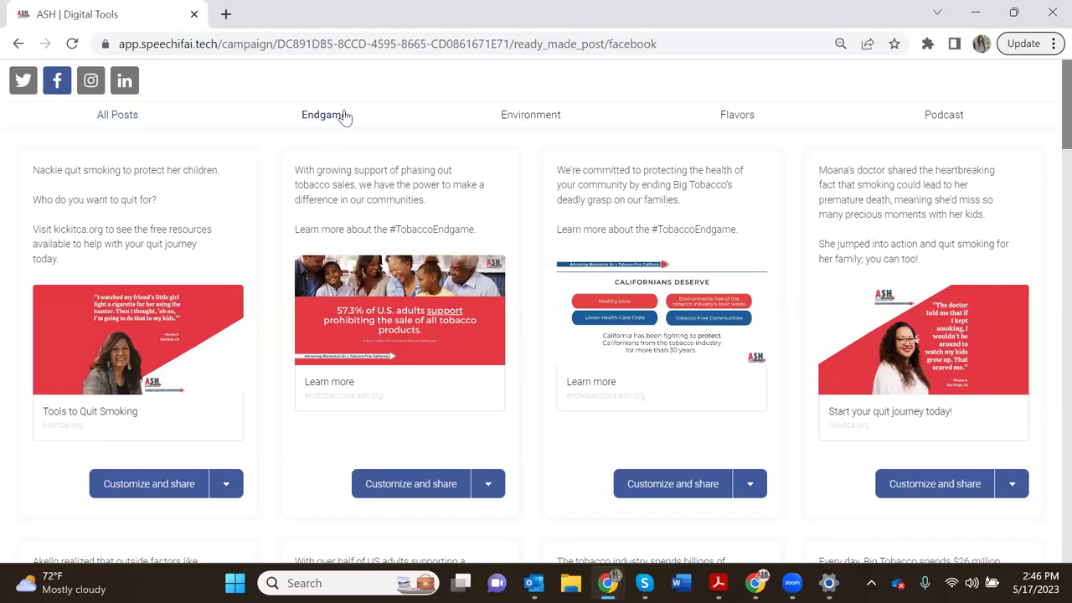
{"action": "left_click", "coordinate": [540, 118]}
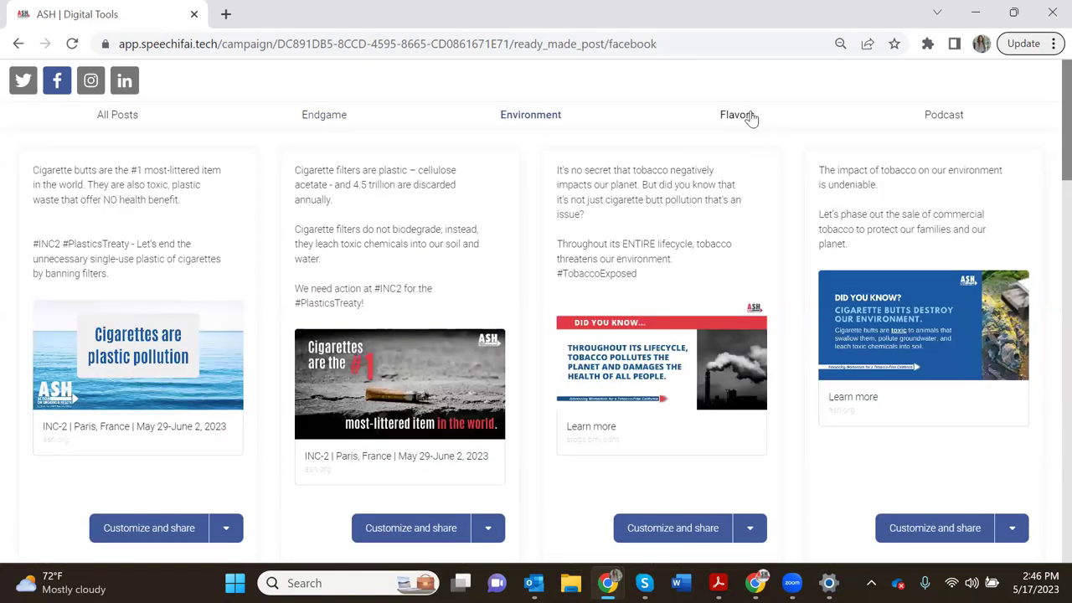
{"action": "left_click", "coordinate": [751, 118]}
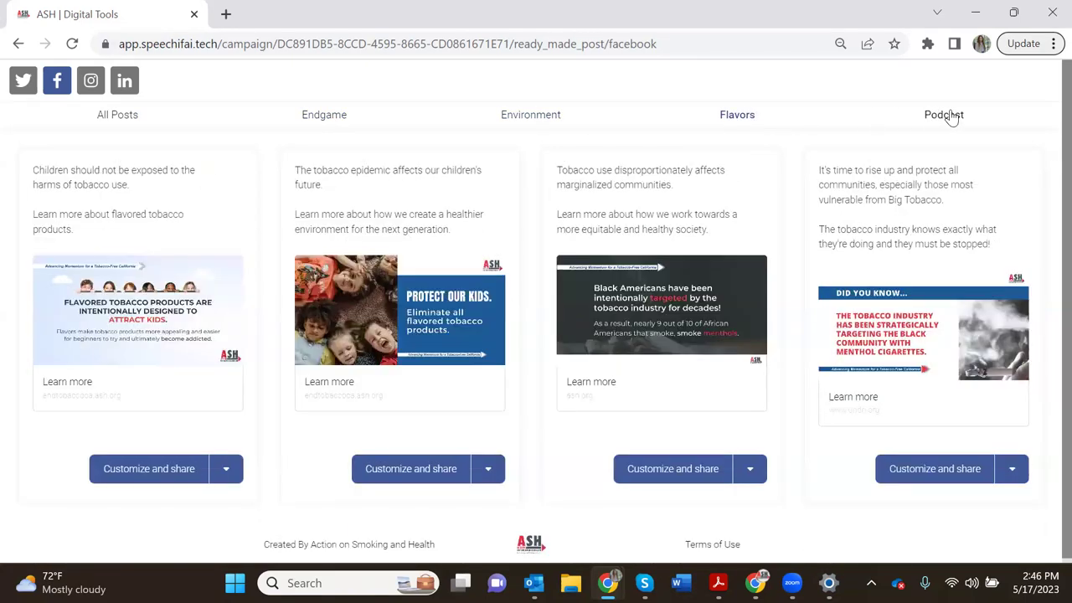
{"action": "left_click", "coordinate": [951, 119]}
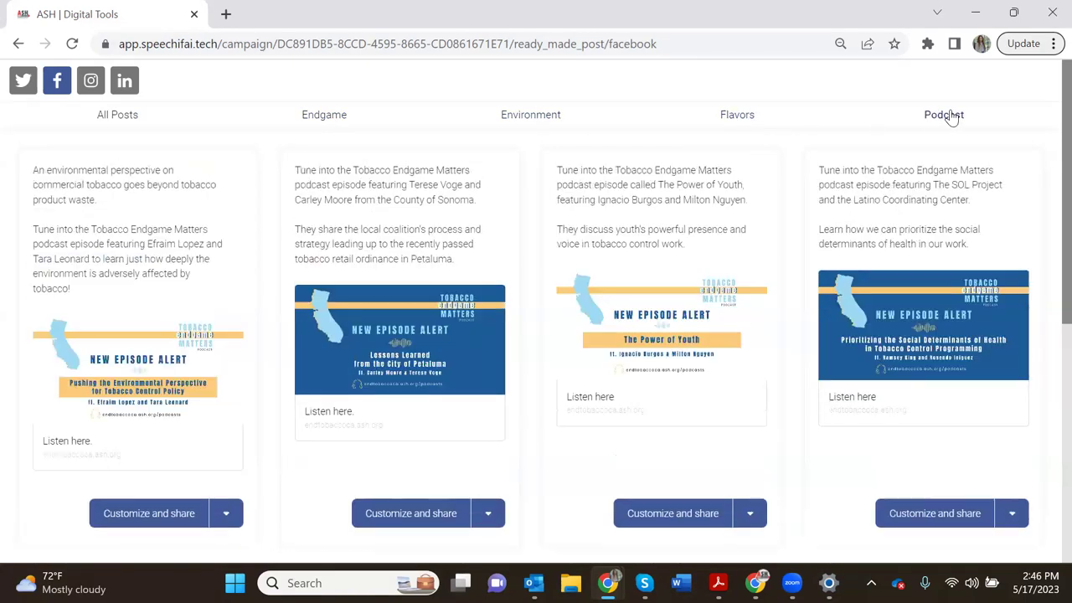
{"action": "left_click", "coordinate": [127, 117]}
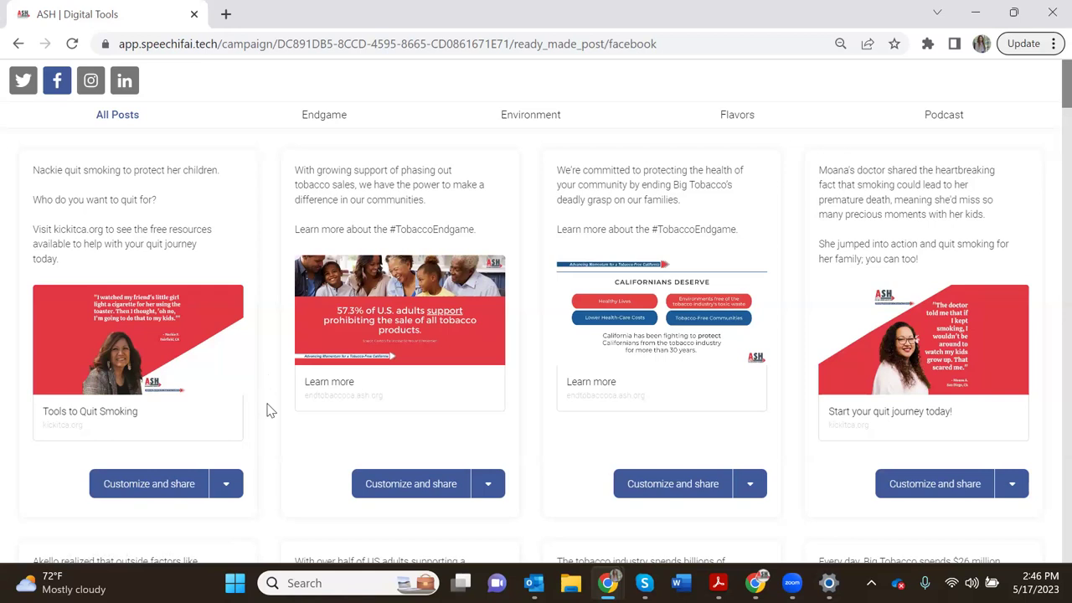
Customize the "Tools to Quit Smoking" post for sharing on Facebook with its copied text pasted in, and discard the draft.
{"action": "left_click", "coordinate": [165, 494]}
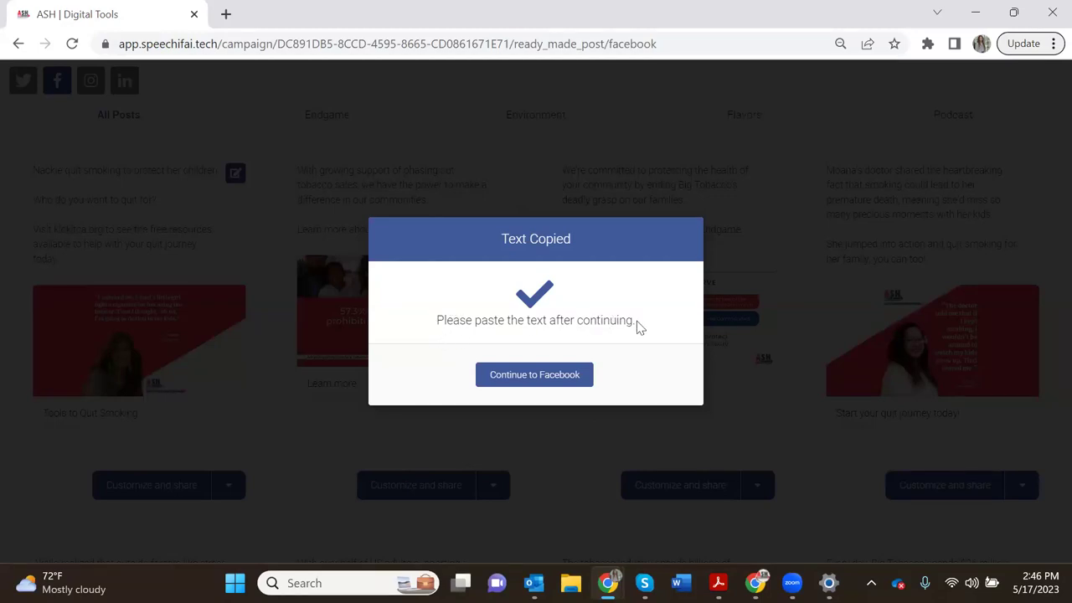
{"action": "left_click", "coordinate": [535, 375]}
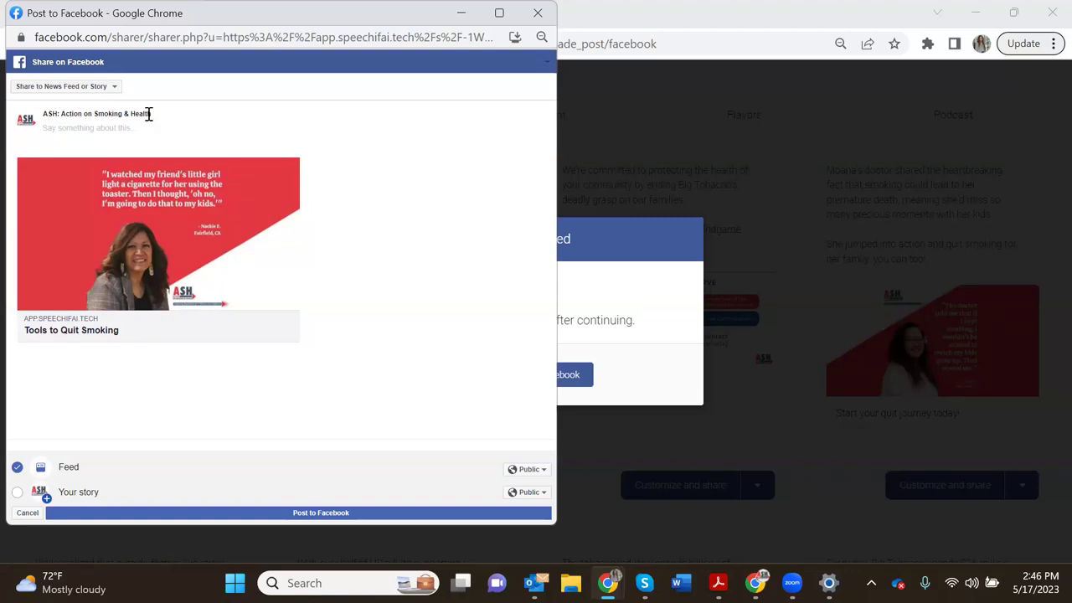
{"action": "type", "text": "Nackie quit smoking to protect her children.  Who do you want to quit for?  Visit kickitca.org to see the free resources available to help with your quit journey today"}
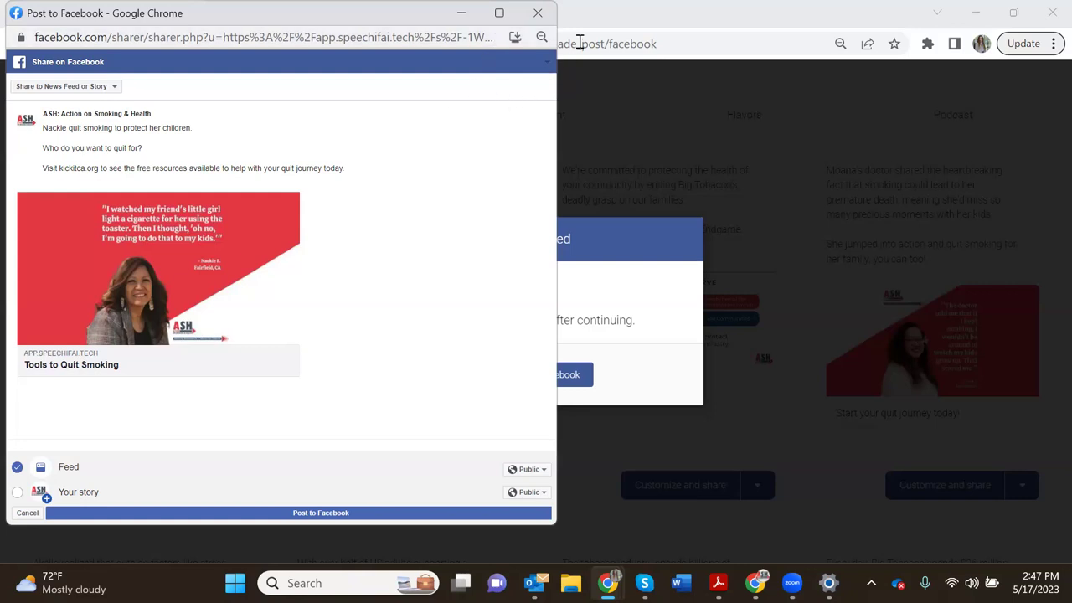
{"action": "left_click", "coordinate": [538, 14]}
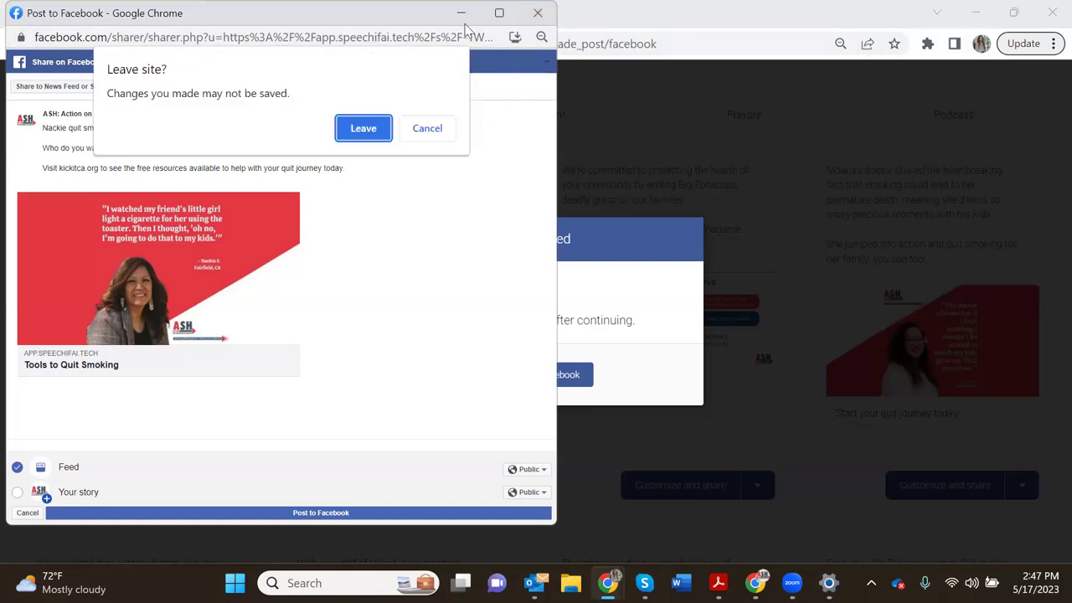
{"action": "left_click", "coordinate": [369, 131]}
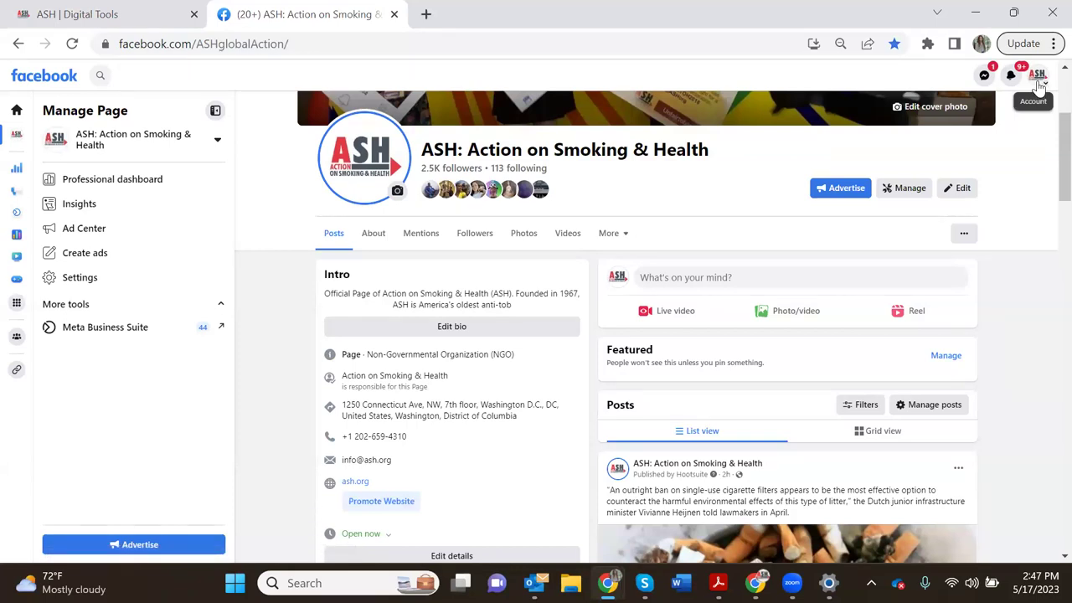
View the account options on the ASH Facebook page and return to the Digital Tools page.
{"action": "left_click", "coordinate": [1037, 77]}
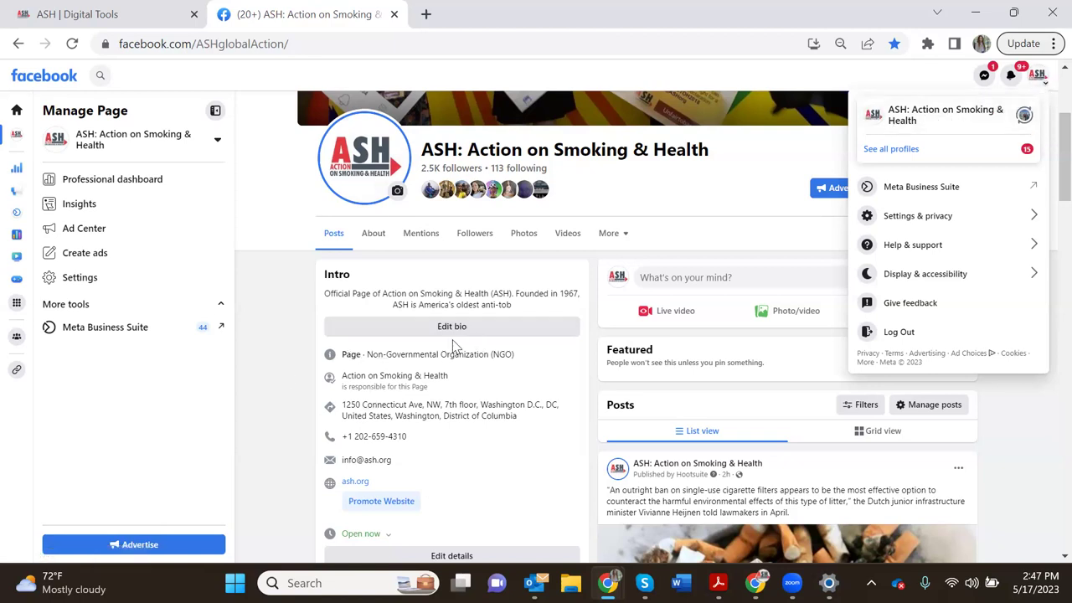
{"action": "left_click", "coordinate": [100, 14]}
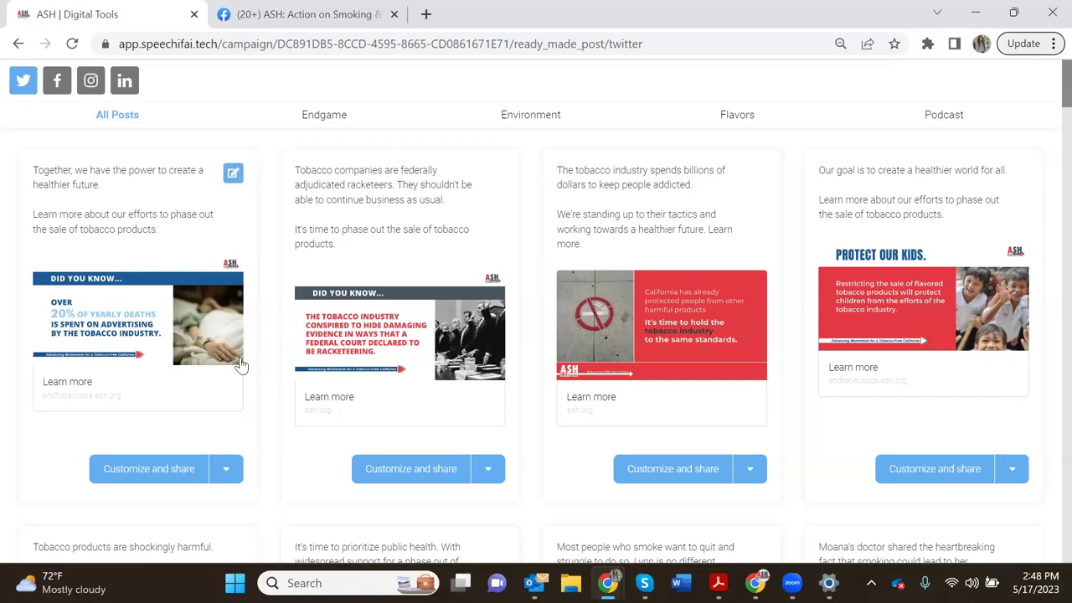
Customize the first Twitter post for sharing, changing its opening sentence to "We have the power to create a healthier future.".
{"action": "left_click", "coordinate": [149, 469]}
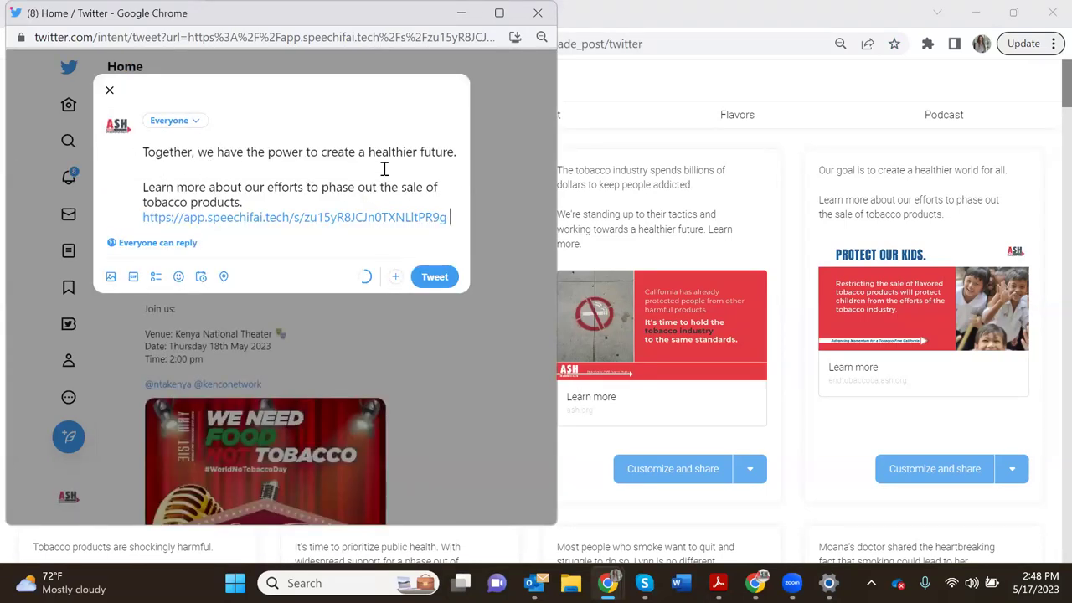
{"action": "left_click", "coordinate": [165, 164]}
{"action": "double_click", "coordinate": [168, 155]}
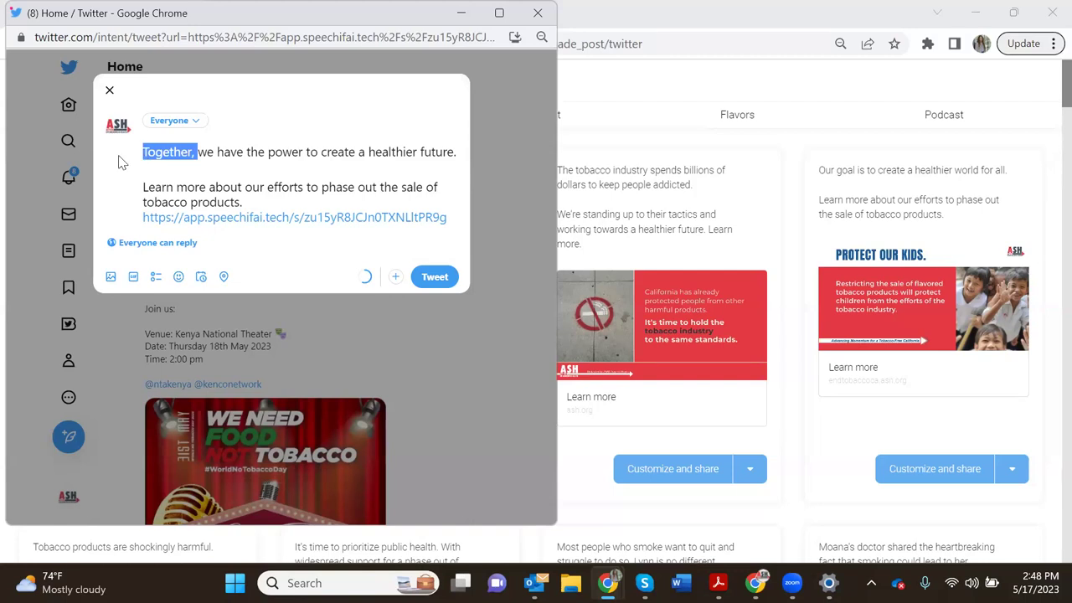
{"action": "key", "text": "Delete"}
{"action": "key", "text": "Delete"}
{"action": "type", "text": "W"}
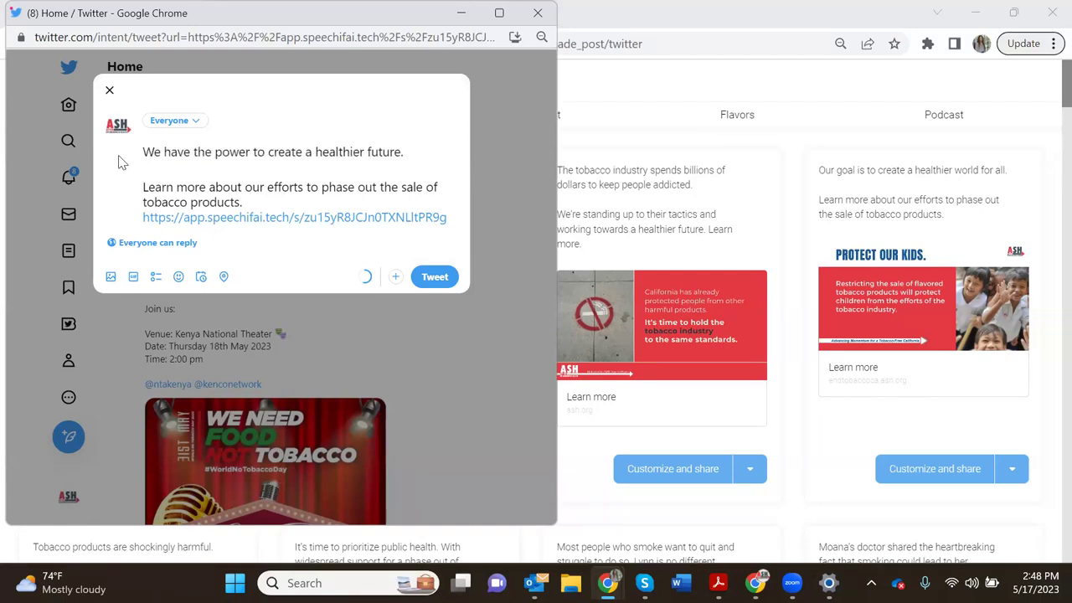
Discard the drafted tweet without saving it and close the Twitter window.
{"action": "left_click", "coordinate": [108, 90]}
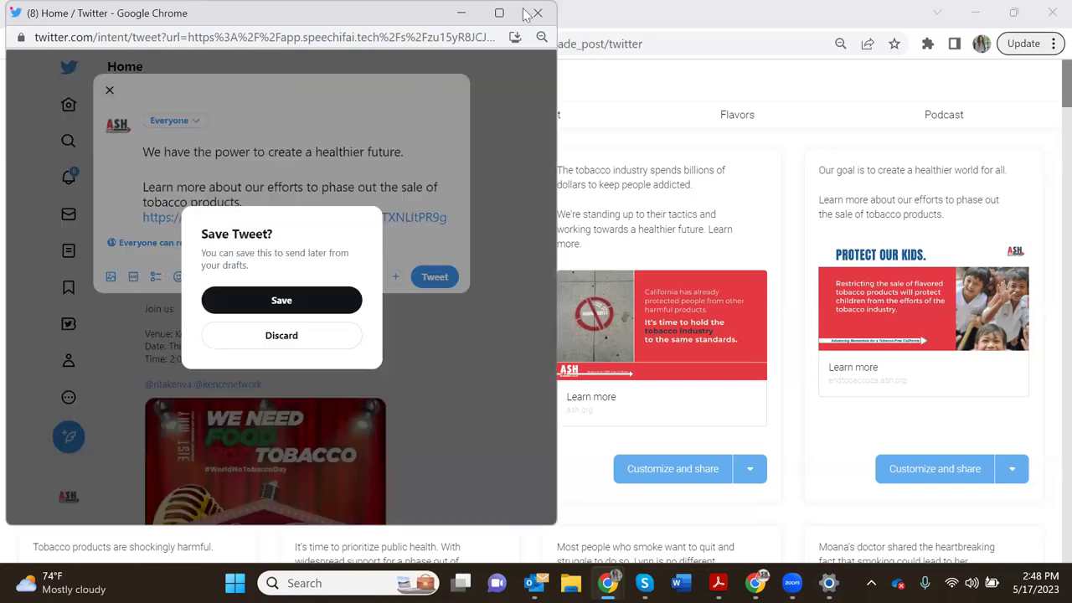
{"action": "left_click", "coordinate": [324, 336]}
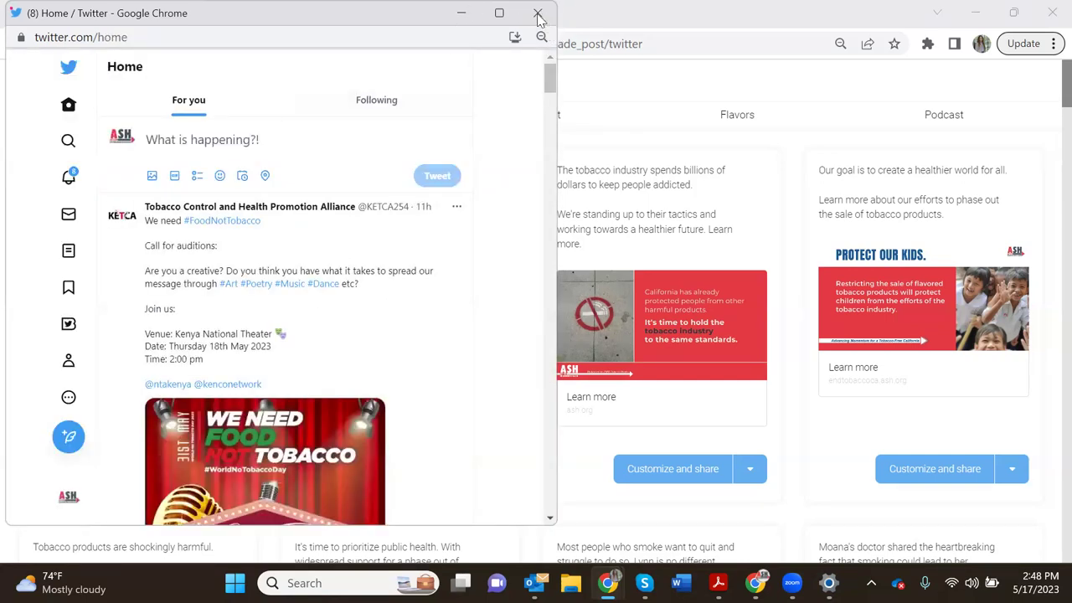
{"action": "left_click", "coordinate": [538, 15]}
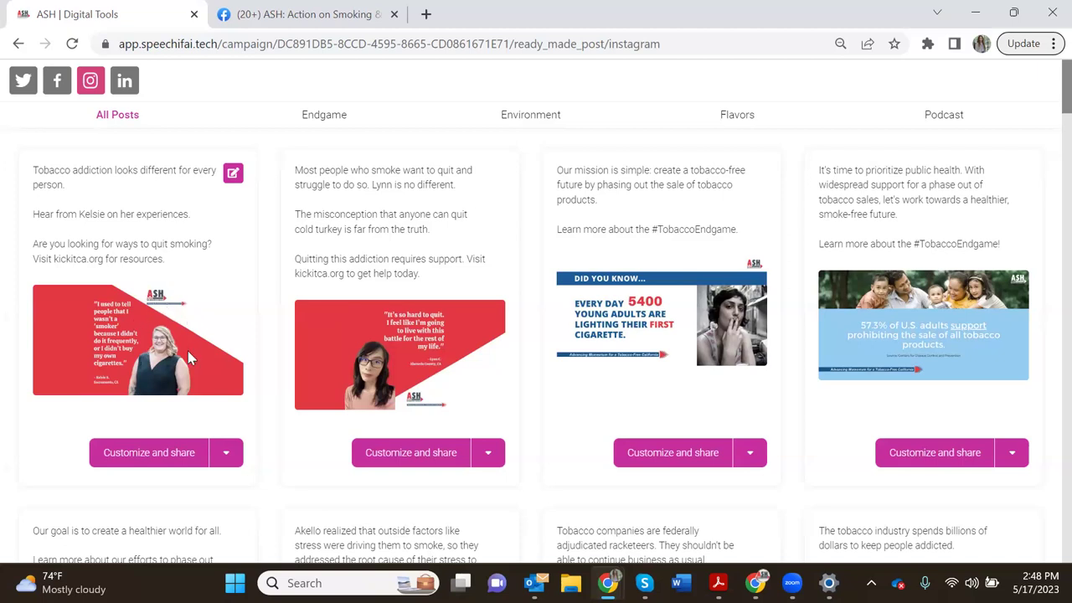
Customize the "Tobacco addiction looks different for every person" post for Instagram, continue to Instagram and start a new post.
{"action": "left_click", "coordinate": [174, 458]}
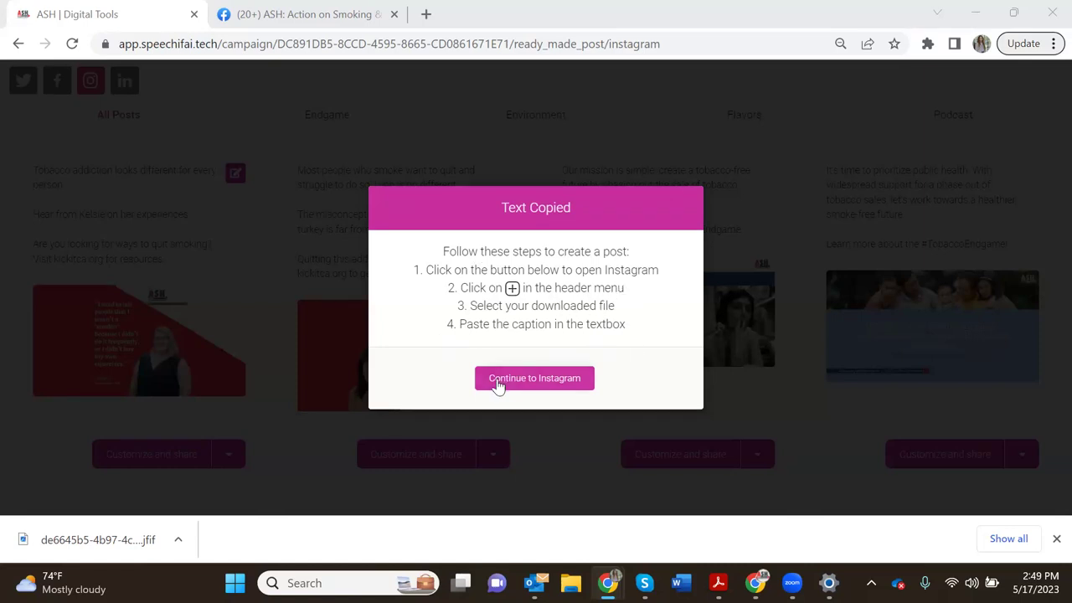
{"action": "left_click", "coordinate": [555, 381]}
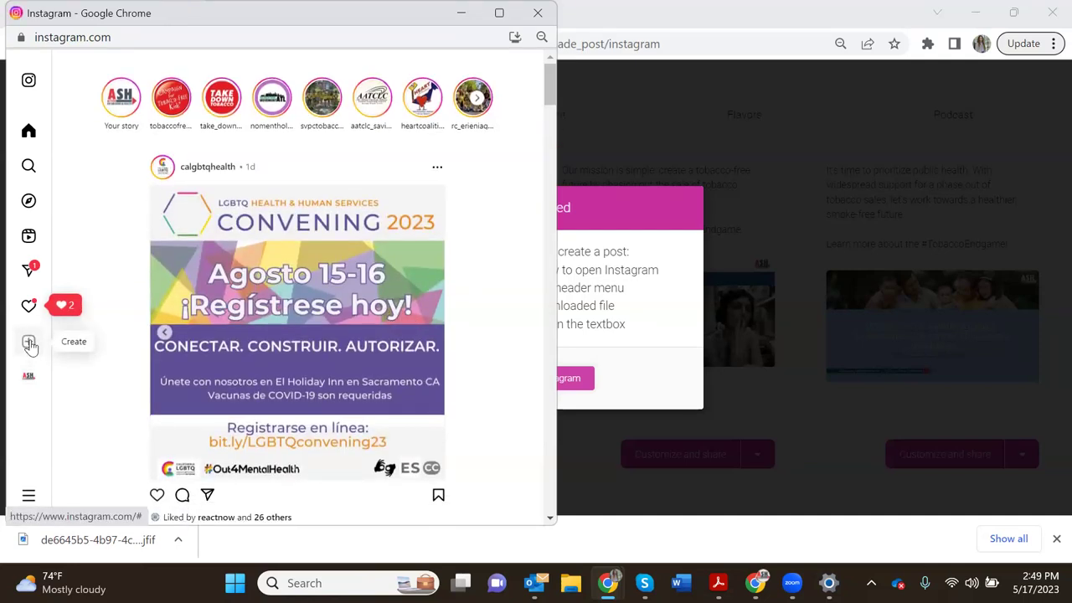
{"action": "left_click", "coordinate": [28, 343]}
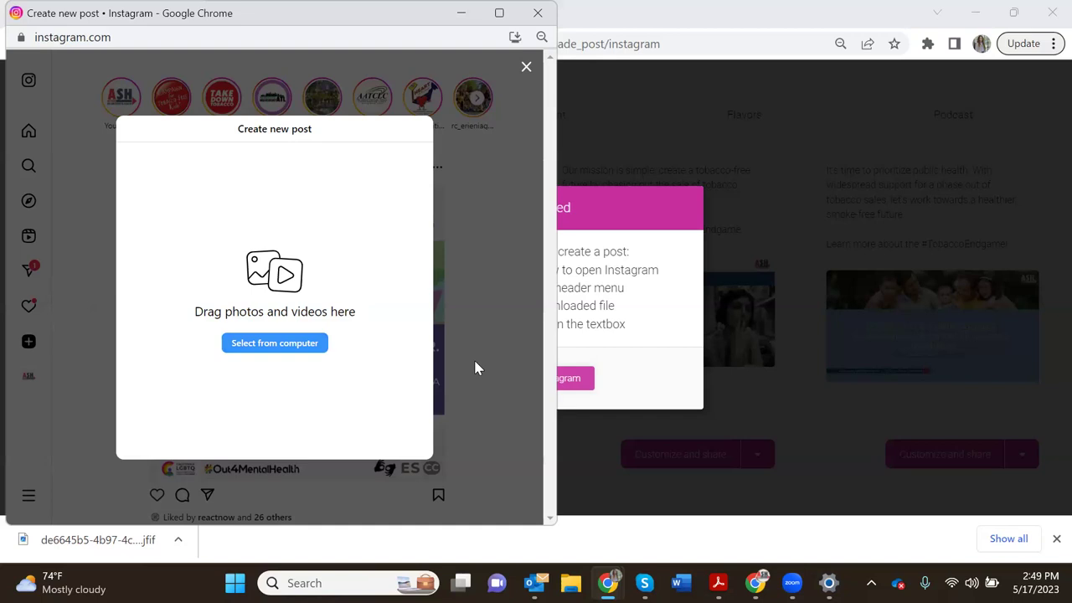
Close the Instagram window and dismiss the posting instructions and downloads bar.
{"action": "left_click", "coordinate": [540, 14]}
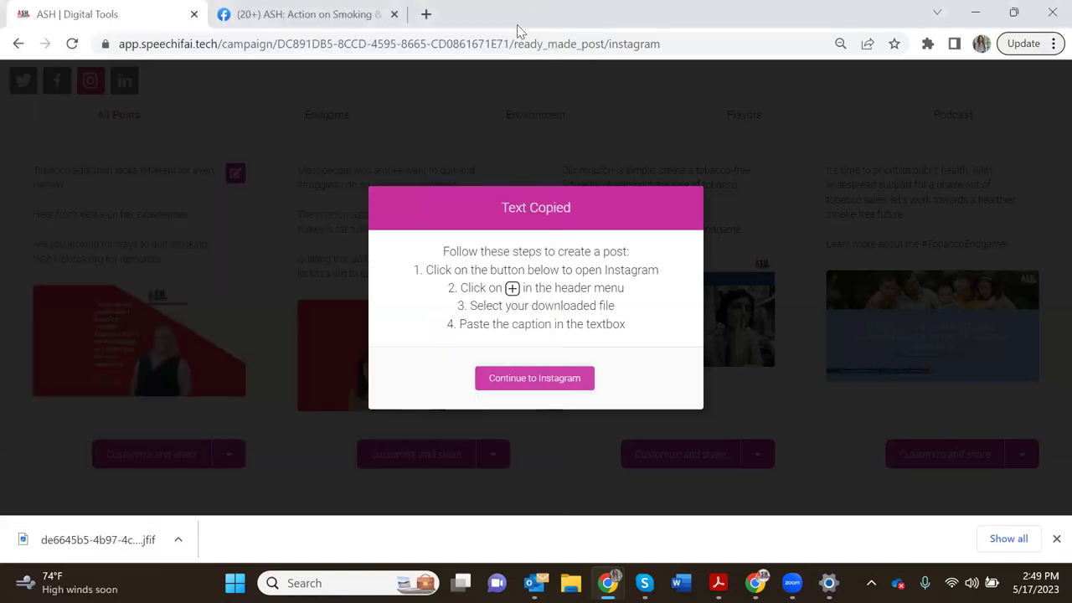
{"action": "left_click", "coordinate": [282, 369]}
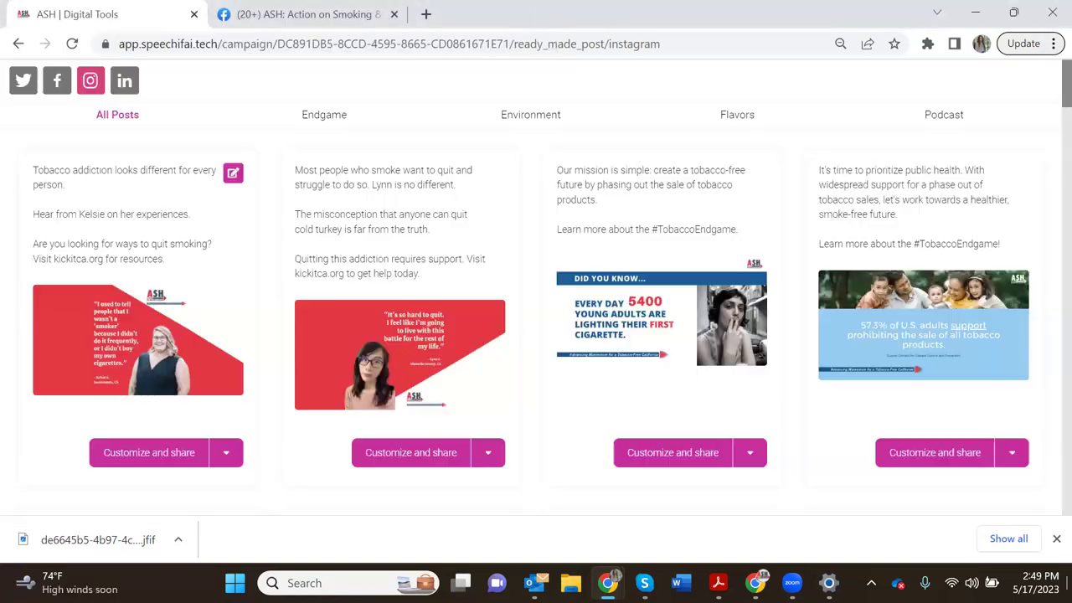
{"action": "left_click", "coordinate": [1056, 539]}
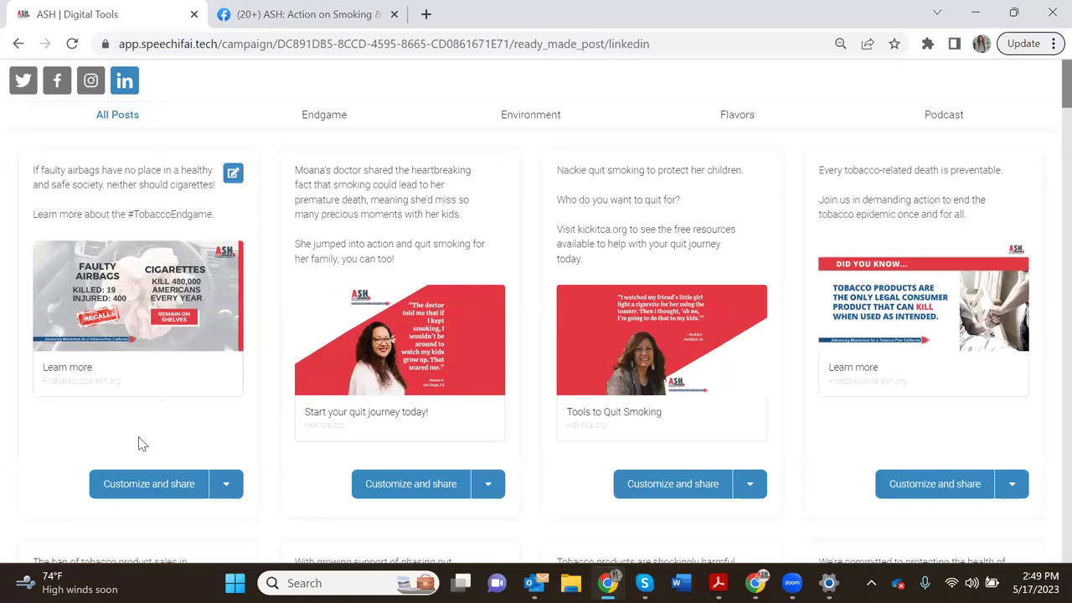
Filter the LinkedIn posts to Environment and start a LinkedIn post from "Every cigarette butt thrown on the ground".
{"action": "left_click", "coordinate": [534, 116]}
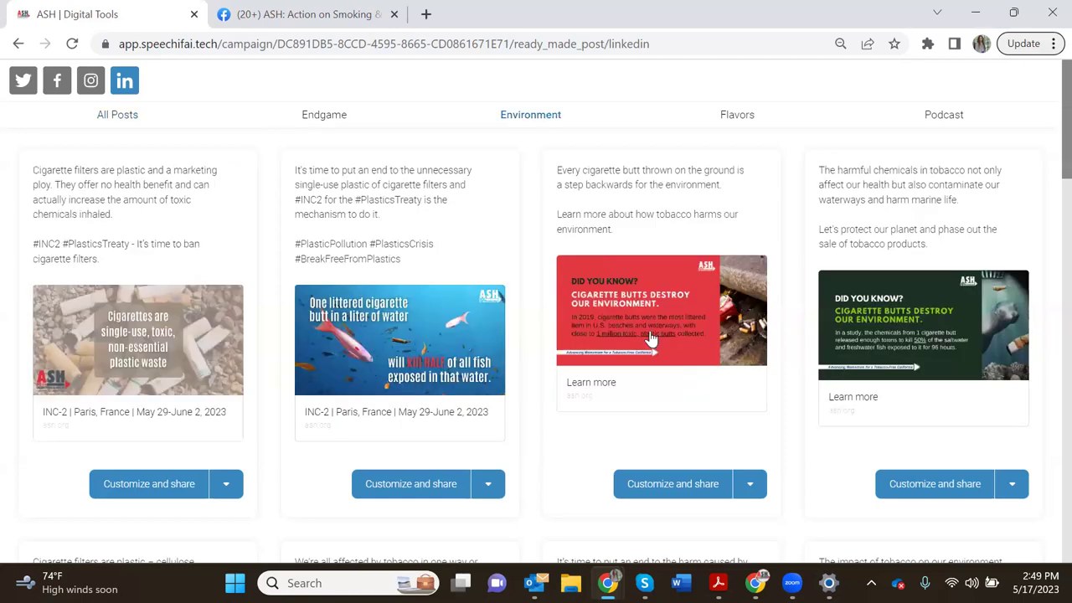
{"action": "left_click", "coordinate": [685, 493]}
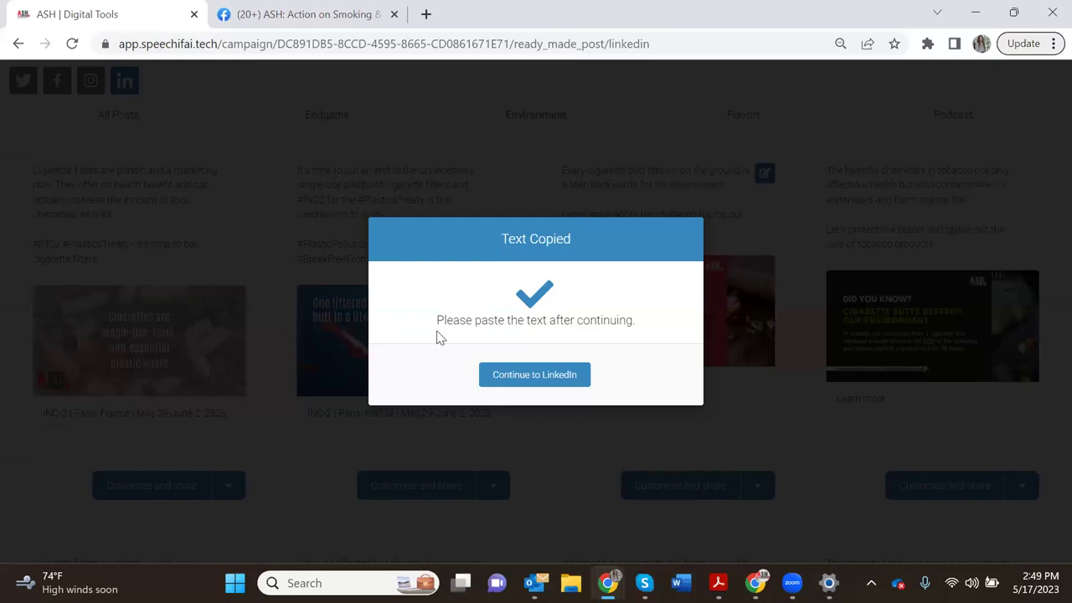
{"action": "left_click", "coordinate": [536, 377]}
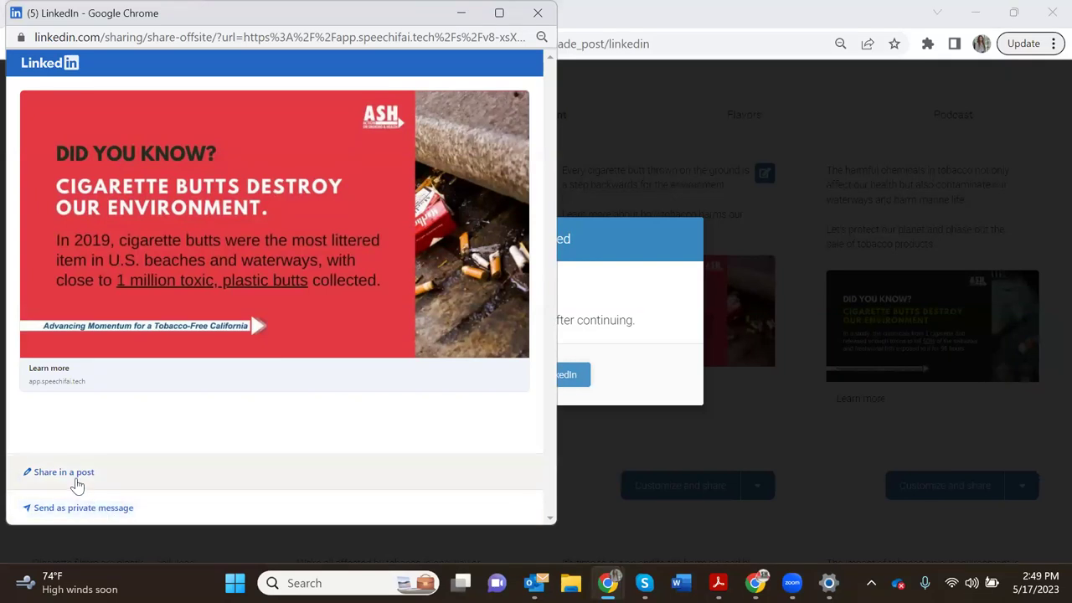
{"action": "left_click", "coordinate": [76, 475]}
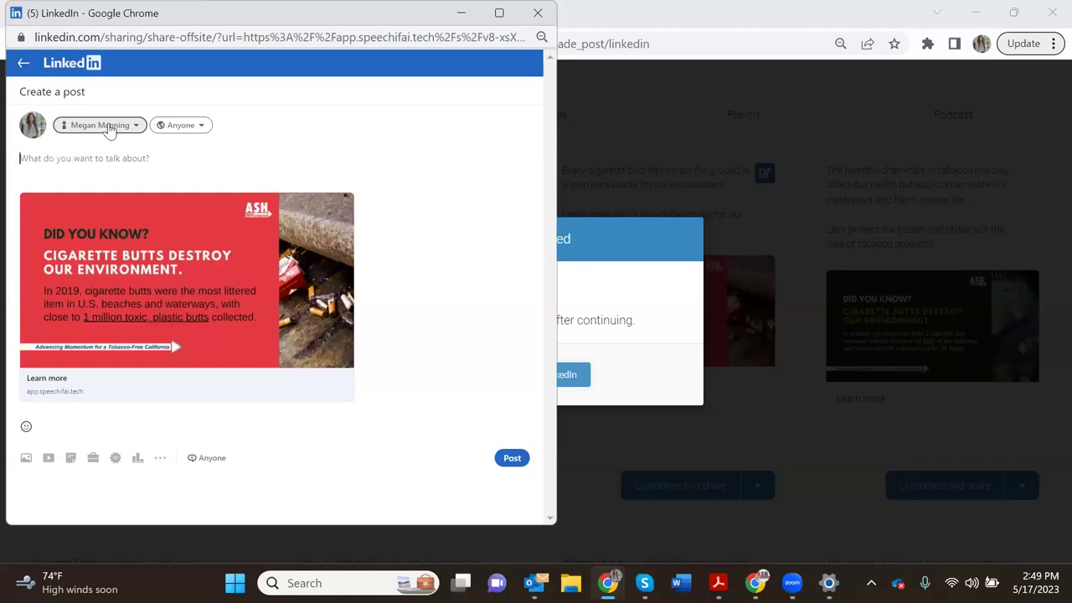
Check which accounts the LinkedIn post can be published as, and reopen the post editor.
{"action": "left_click", "coordinate": [109, 128]}
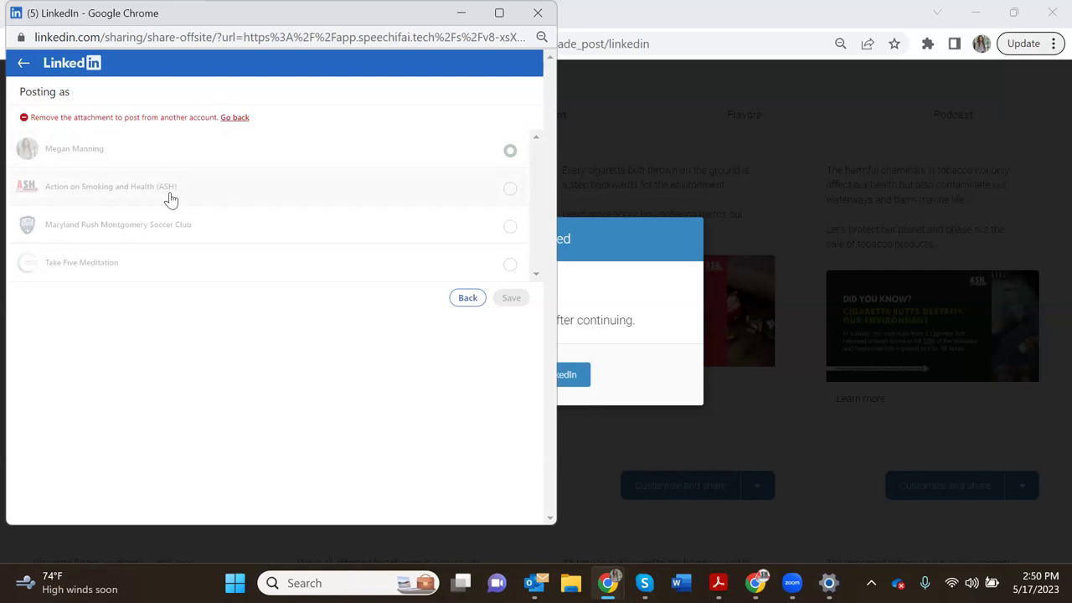
{"action": "left_click", "coordinate": [465, 302]}
{"action": "left_click", "coordinate": [23, 64]}
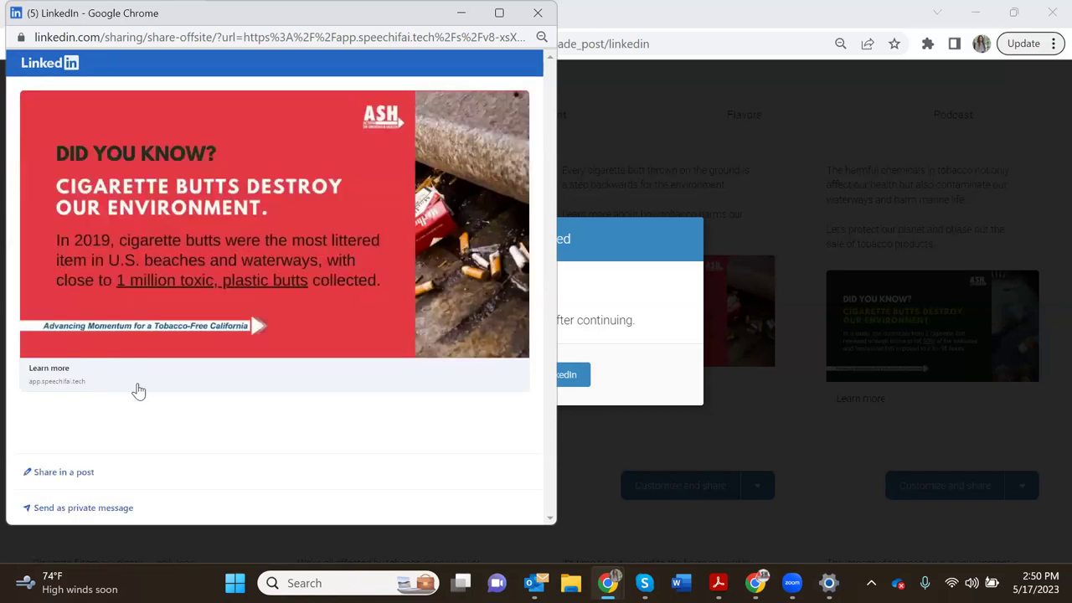
{"action": "left_click", "coordinate": [81, 474]}
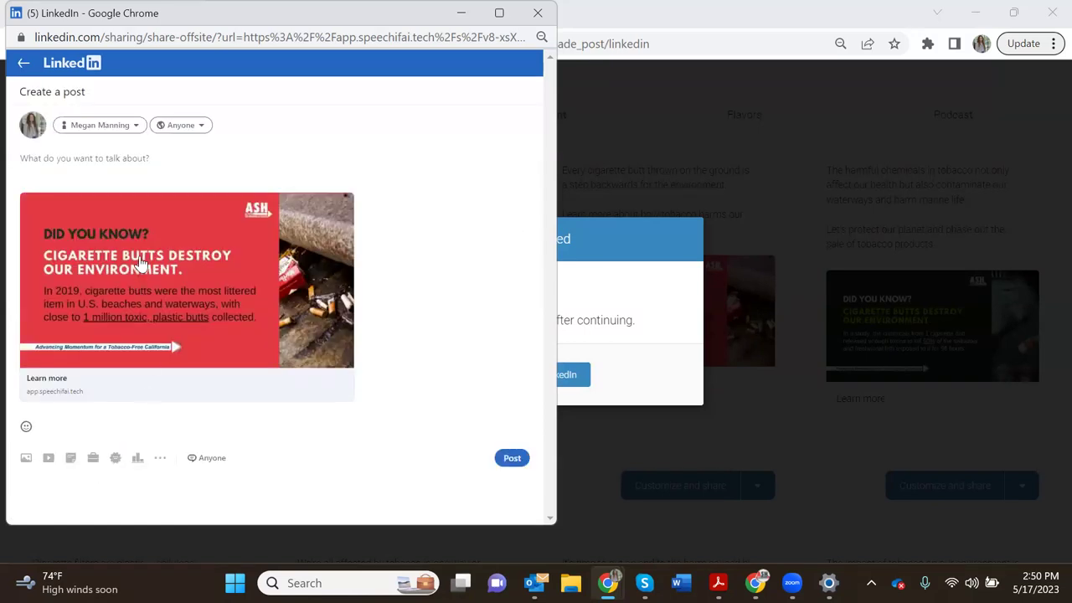
Fill the LinkedIn post with the copied "Every cigarette butt thrown on the ground" text, then discard the draft and dismiss the copied-text notice.
{"action": "type", "text": "Every cigarette butt thrown on the ground is a step backwards for the environment.  Learn more about how tobacco harms our environment."}
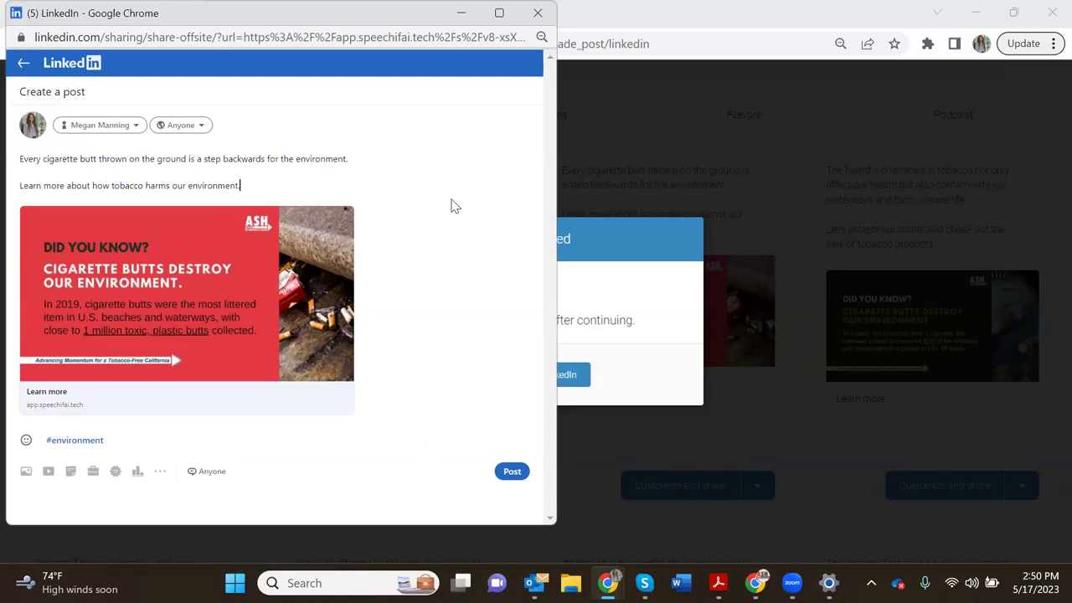
{"action": "left_click", "coordinate": [539, 14]}
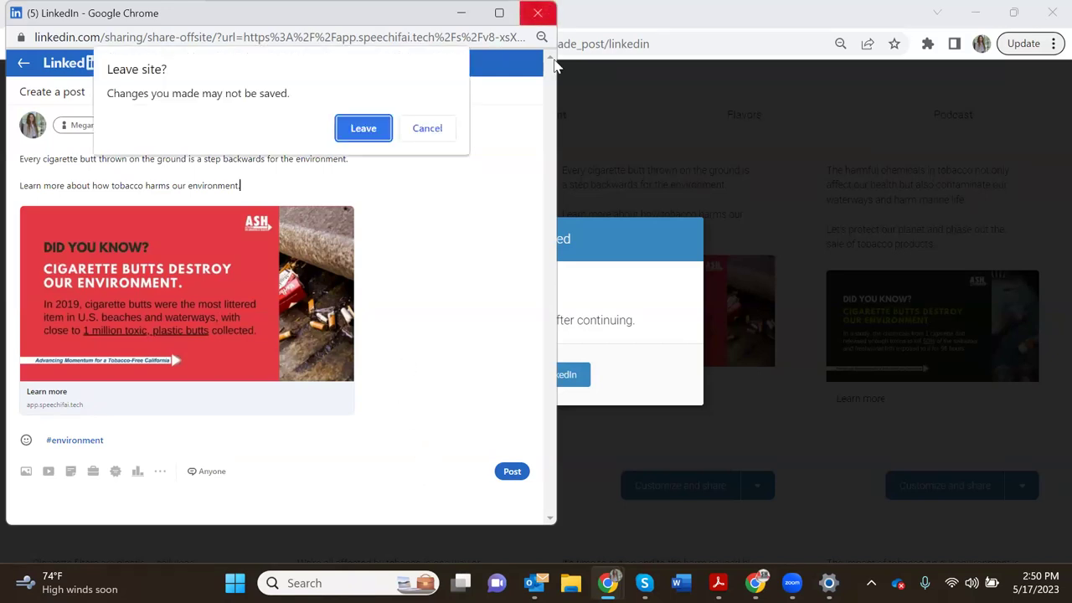
{"action": "left_click", "coordinate": [359, 127]}
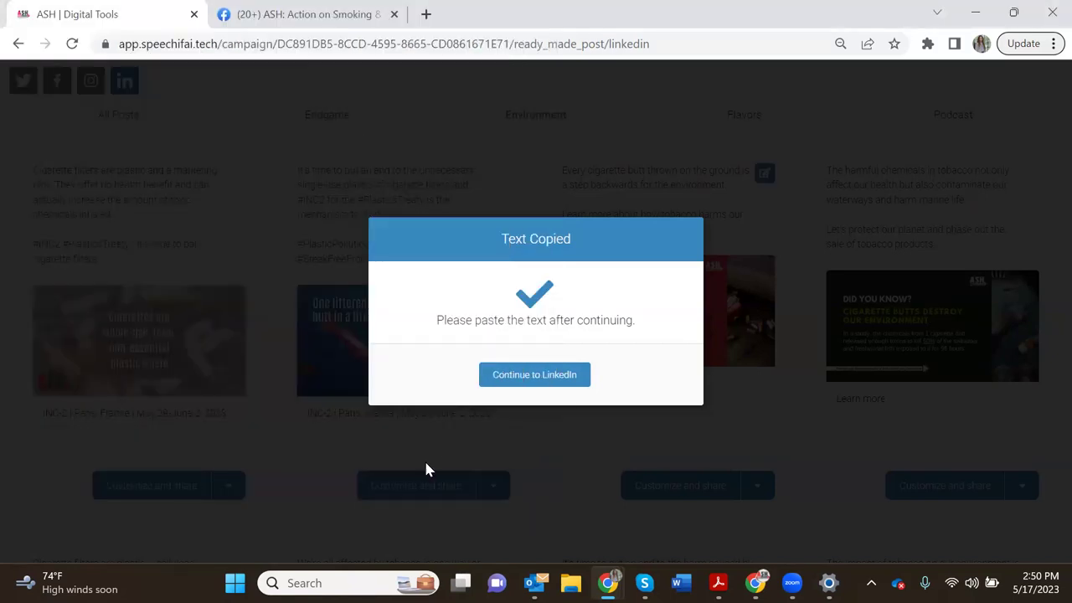
{"action": "left_click", "coordinate": [331, 387]}
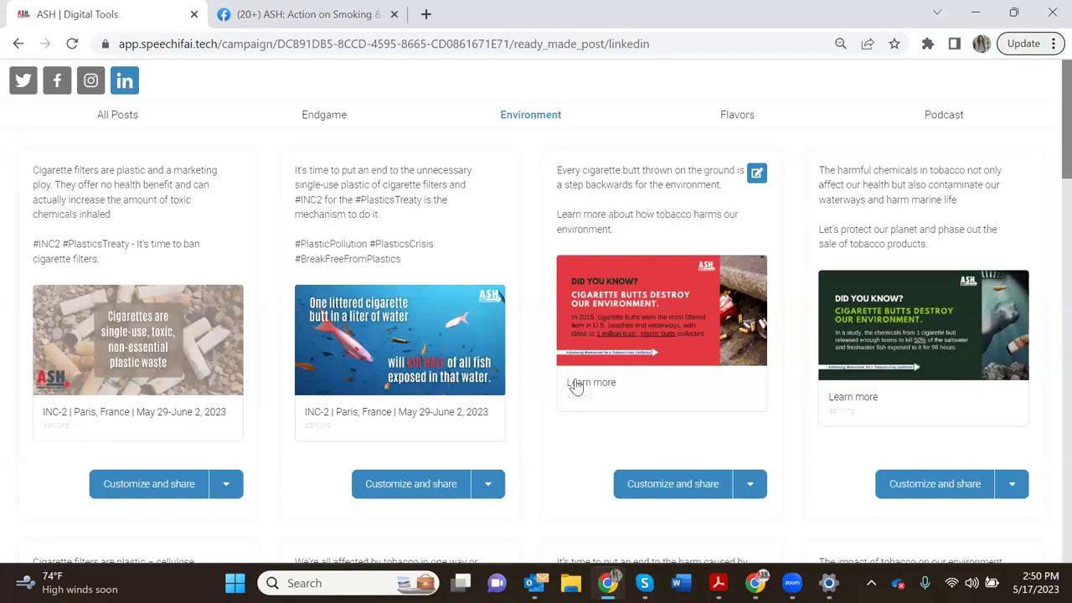
Switch the LinkedIn posts from the Environment category to All Posts and browse the available ready-made posts.
{"action": "left_click", "coordinate": [109, 115]}
{"action": "scroll", "coordinate": [263, 280], "scroll_direction": "down", "scroll_amount": 4}
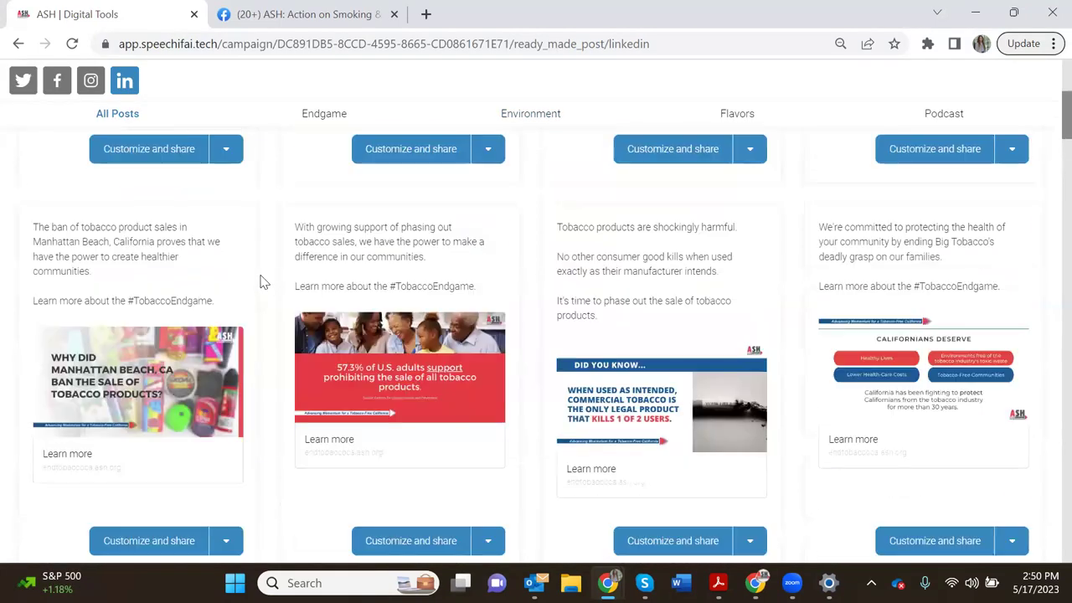
{"action": "scroll", "coordinate": [259, 281], "scroll_direction": "down", "scroll_amount": 6}
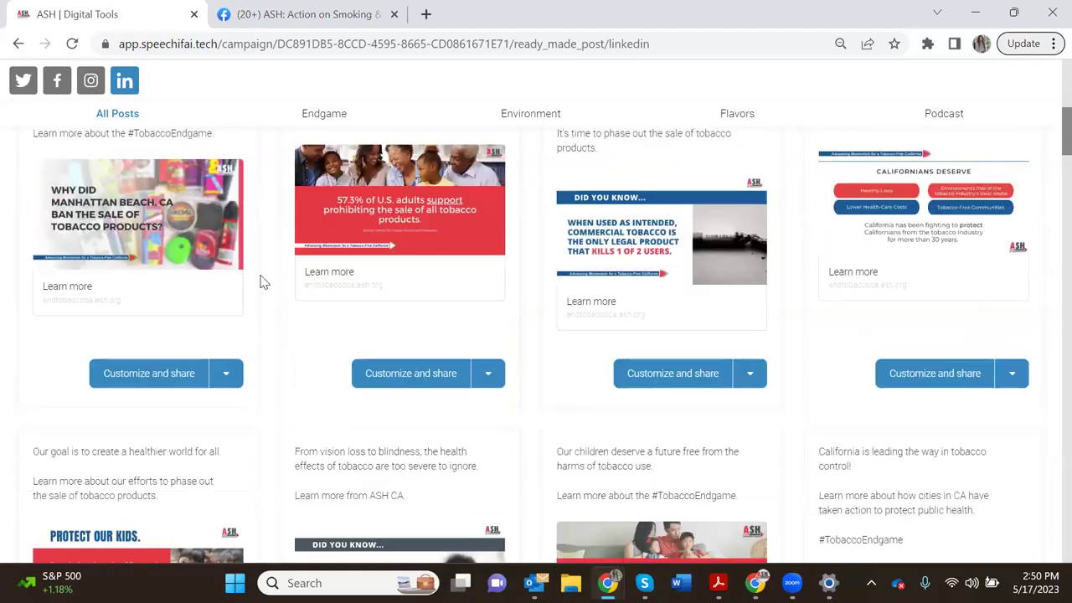
{"action": "scroll", "coordinate": [261, 281], "scroll_direction": "up", "scroll_amount": 9}
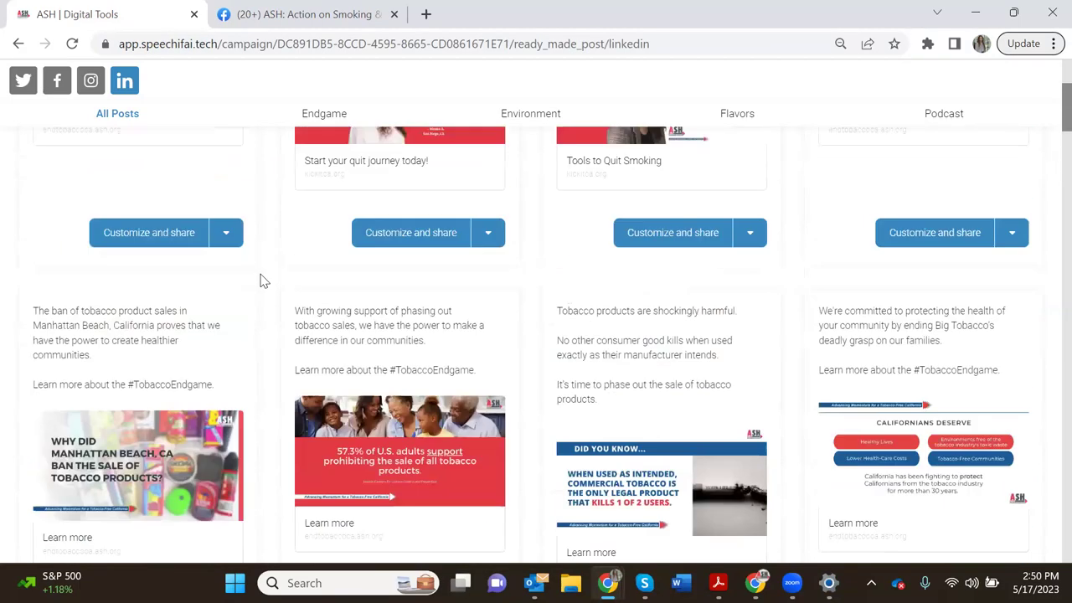